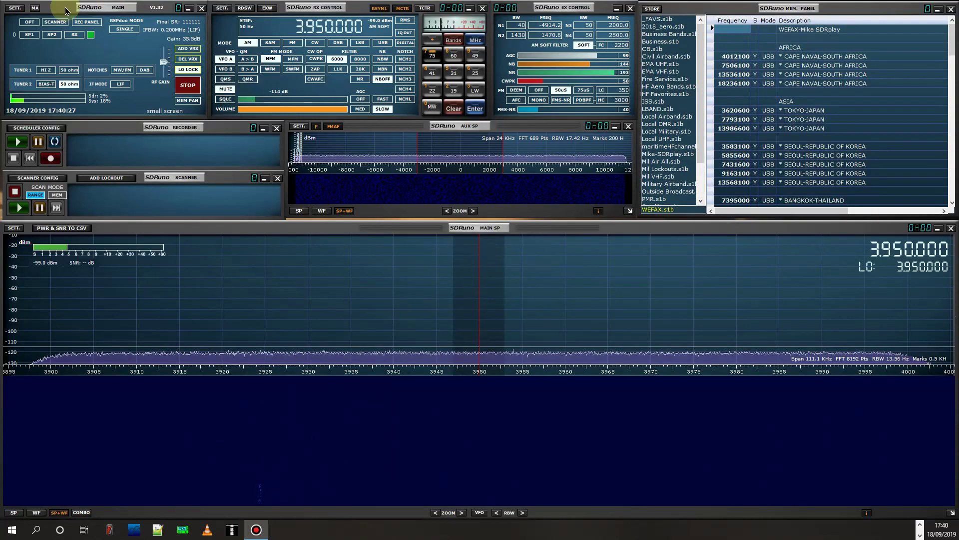
Step: Check the IF AGC settings, close them, and enable the Bias-T for Tuner 2
left_click(15, 9)
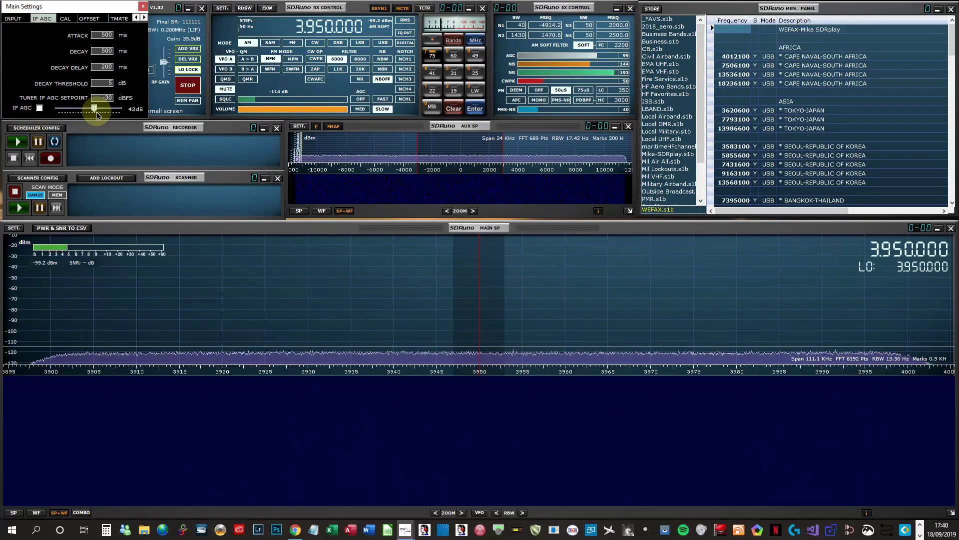
left_click(143, 6)
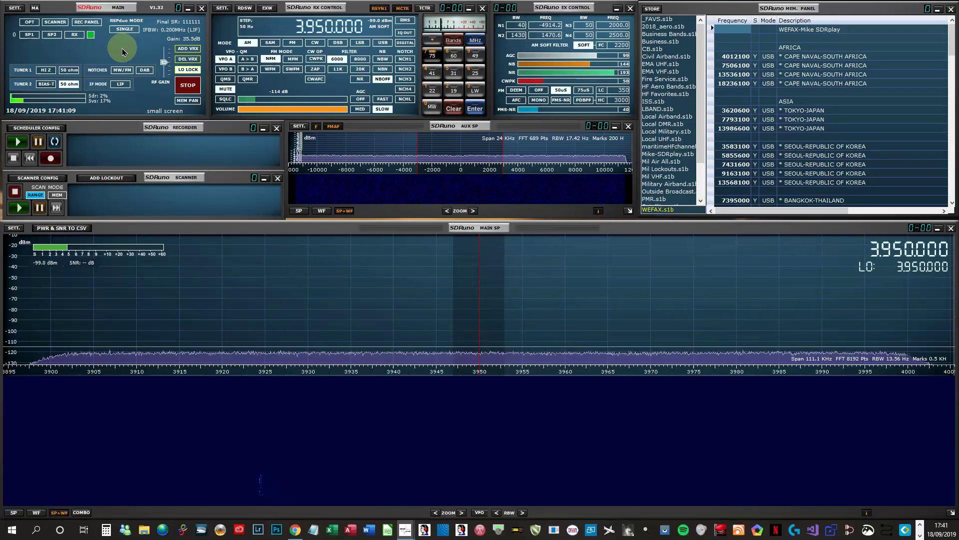
left_click(50, 85)
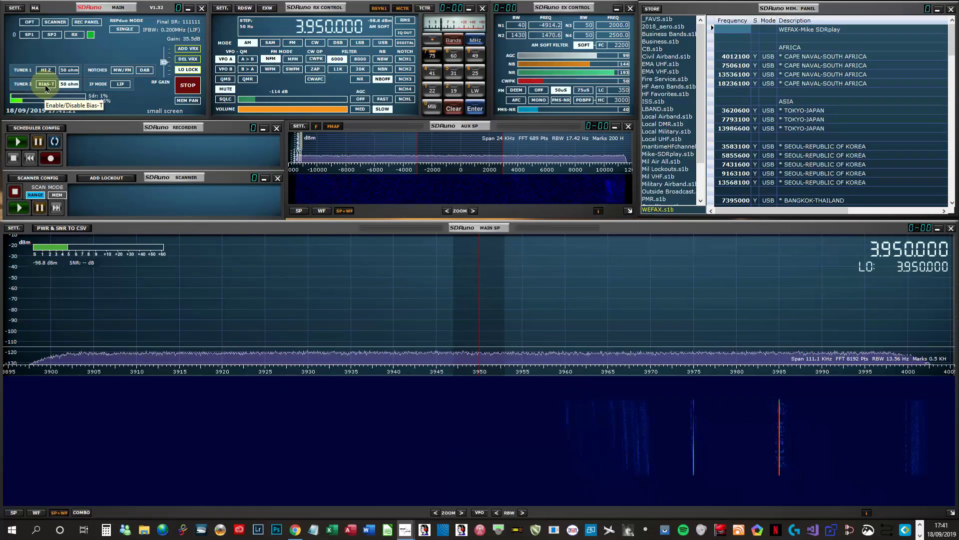
left_click(48, 85)
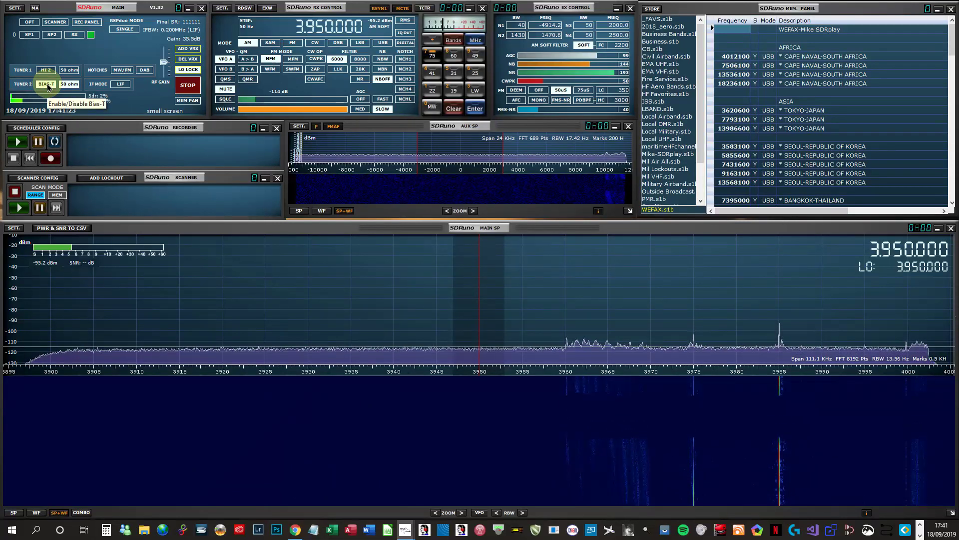
Step: Alternate between the Tuner 1 and Tuner 2 50 ohm ports to compare reception on the 75 m band
left_click(70, 70)
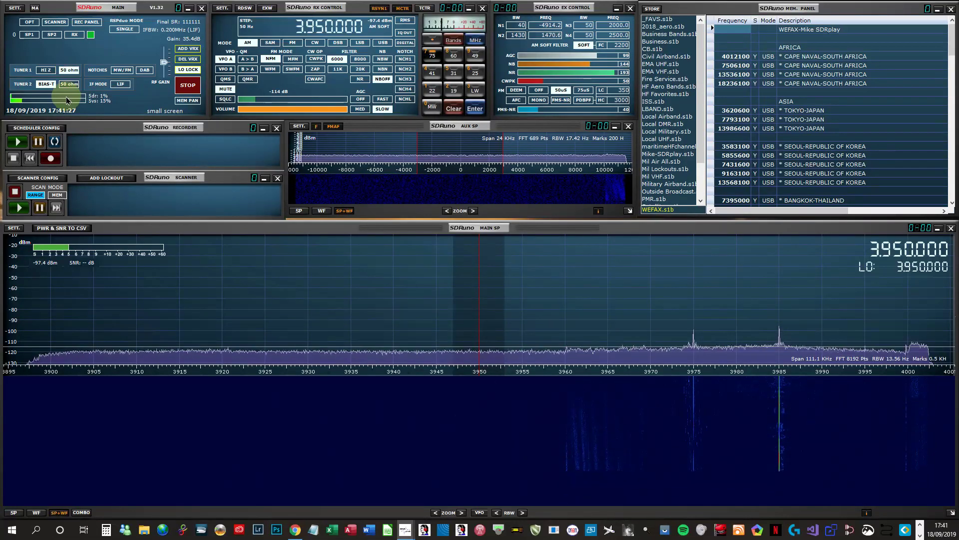
left_click(71, 85)
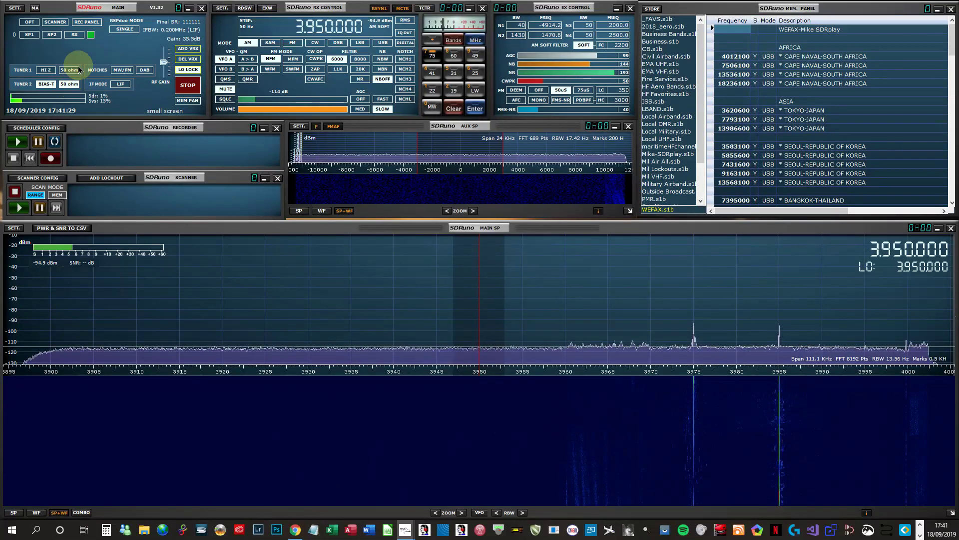
left_click(74, 70)
left_click(74, 85)
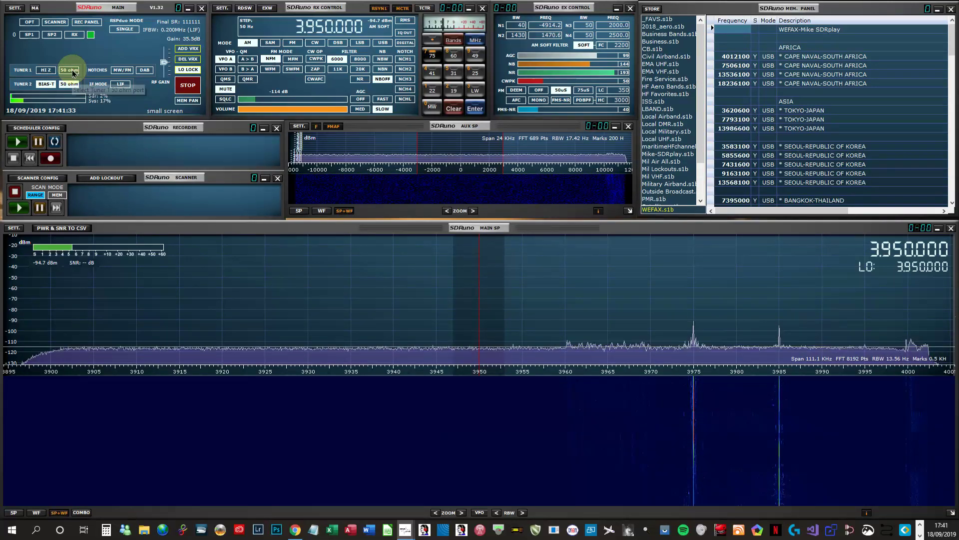
left_click(73, 73)
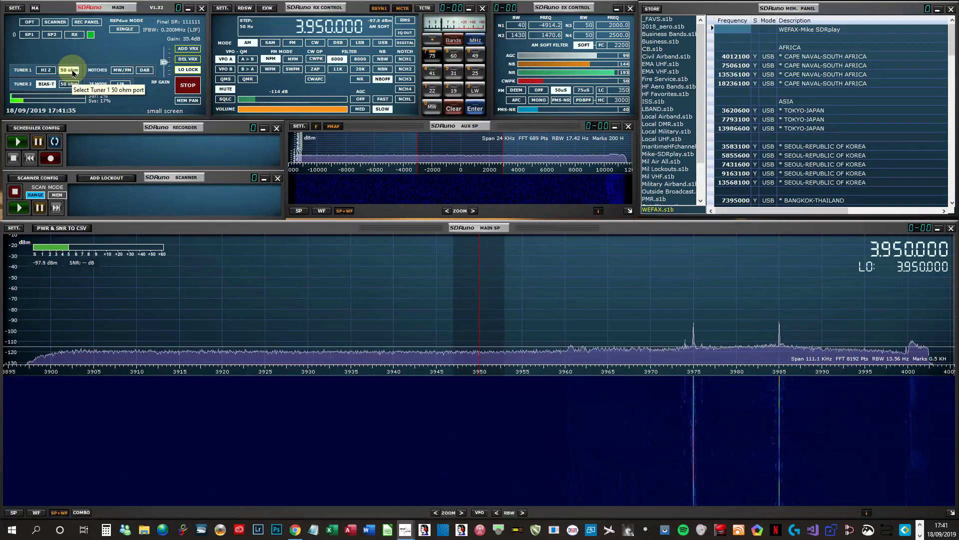
Step: Tune to the 60 m band and compare its signals on the Tuner 1 and Tuner 2 50 ohm ports
left_click(456, 57)
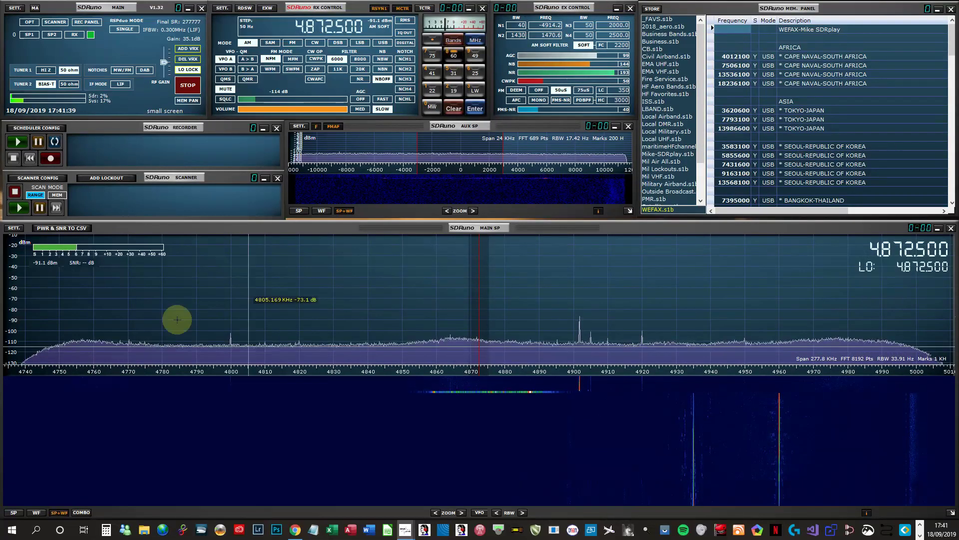
left_click(73, 85)
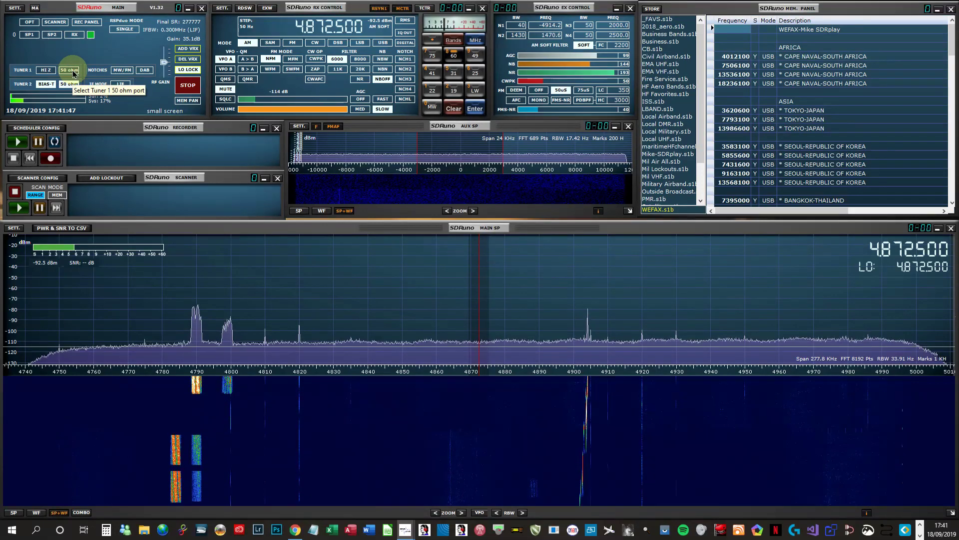
left_click(73, 74)
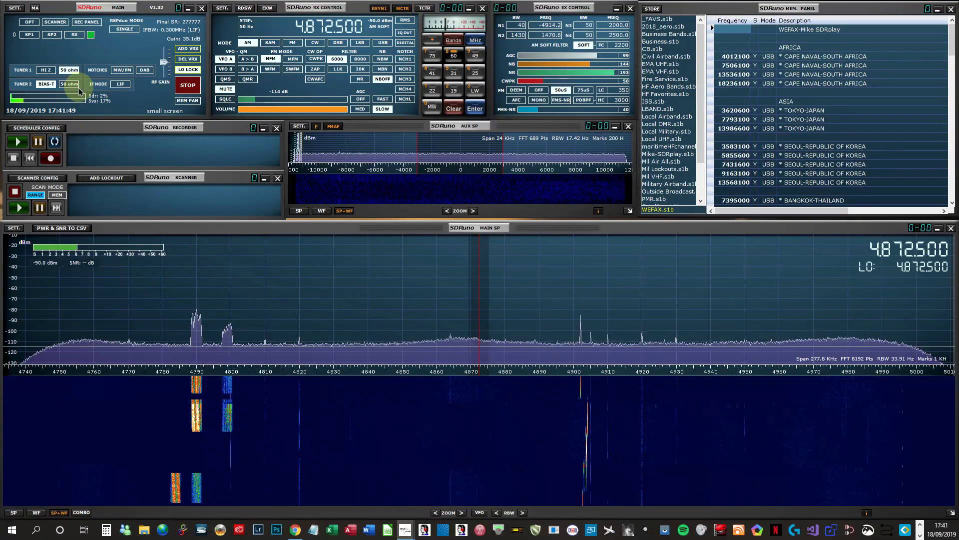
left_click(73, 75)
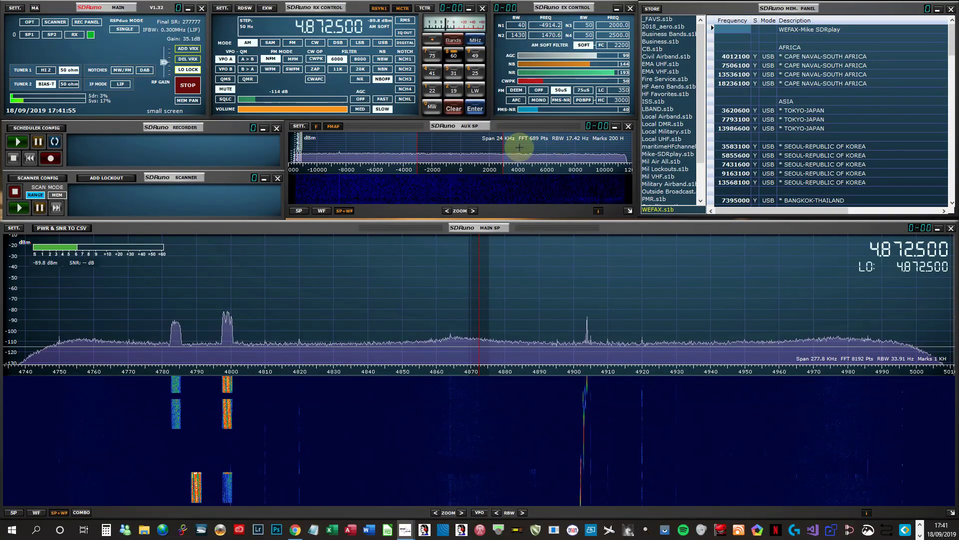
Step: Tune to the 49 m band and select the Tuner 2 50 ohm port
left_click(476, 55)
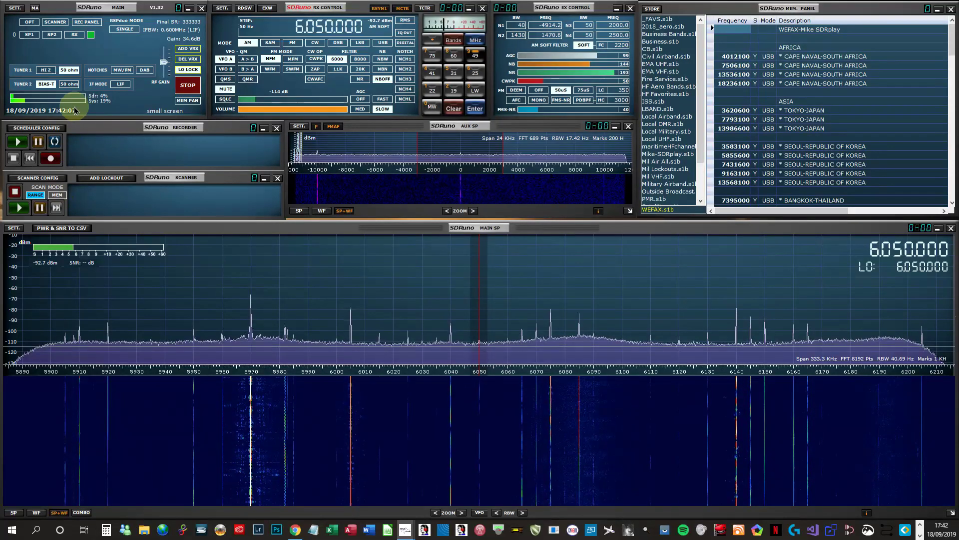
left_click(66, 84)
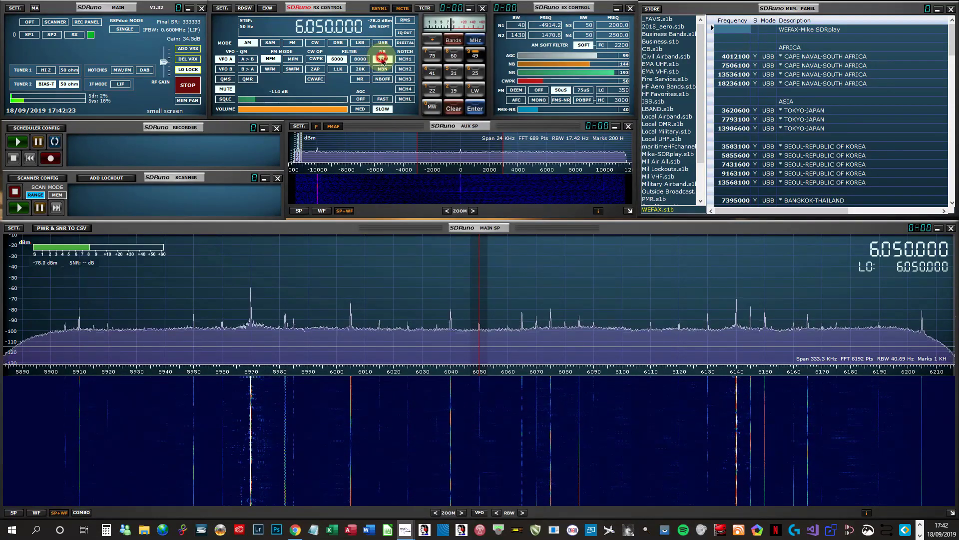
Step: Set the wide noise blanker's NB level to 139, turn the blanker off, and select the Tuner 1 50 ohm port
left_click(589, 65)
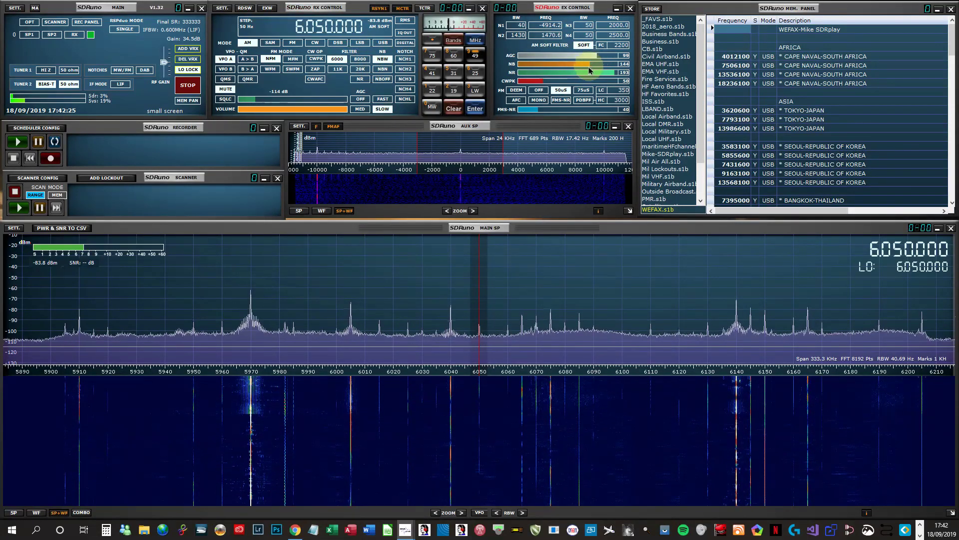
left_click_drag(589, 66, 588, 67)
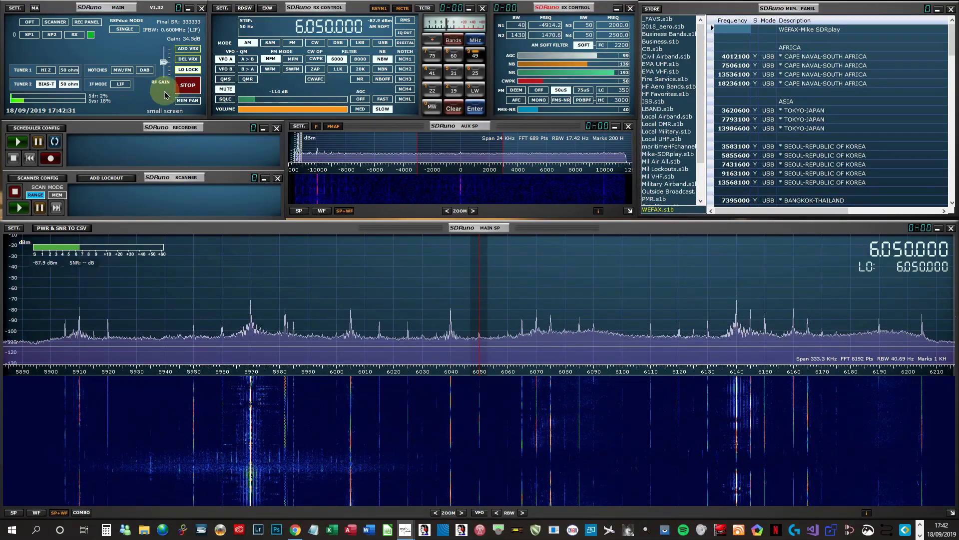
left_click(389, 80)
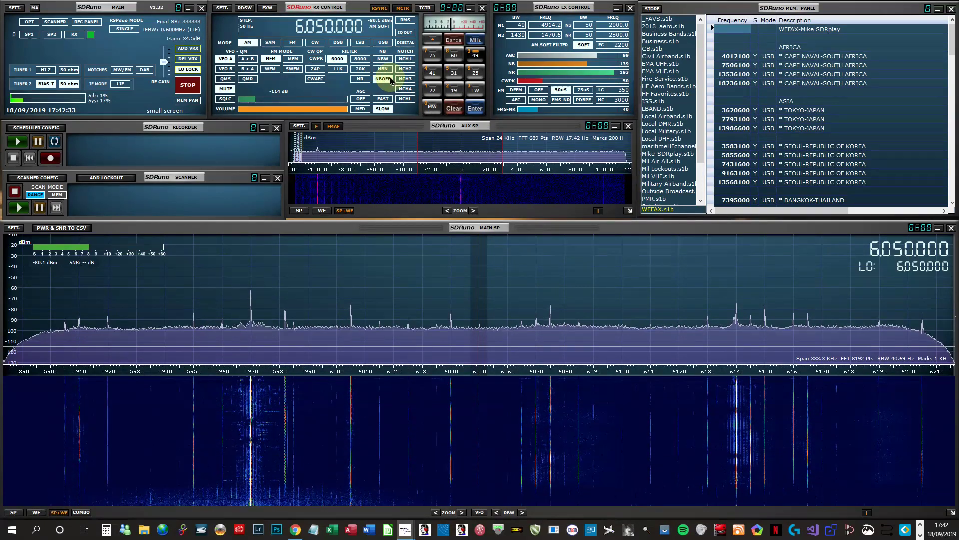
left_click(71, 75)
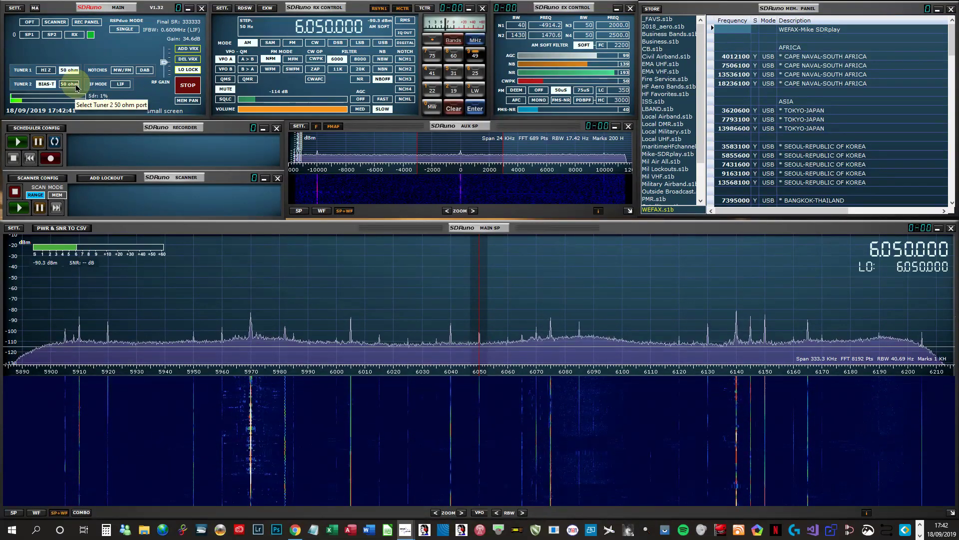
Step: Compare reception on the 50 ohm tuner ports in the 41 m band and the 31 m band
left_click(431, 75)
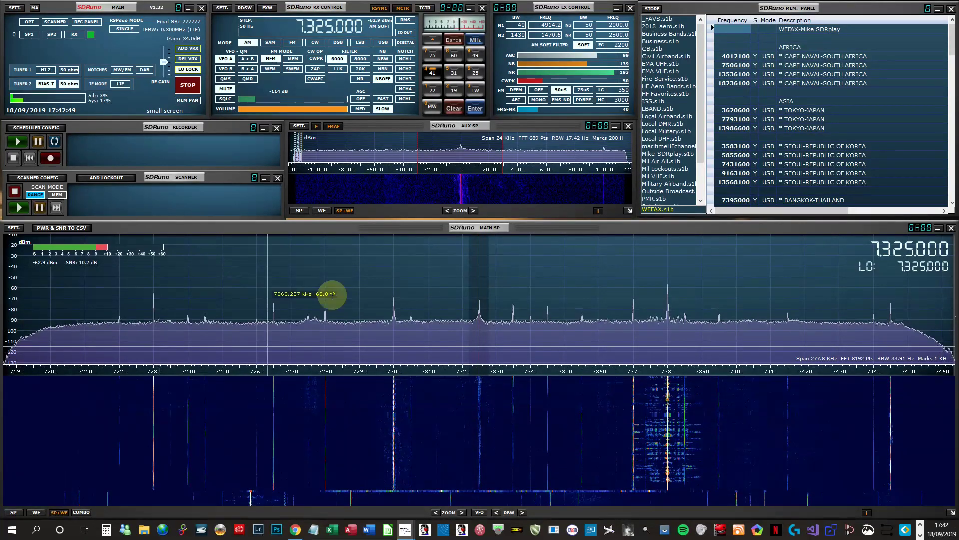
left_click(70, 70)
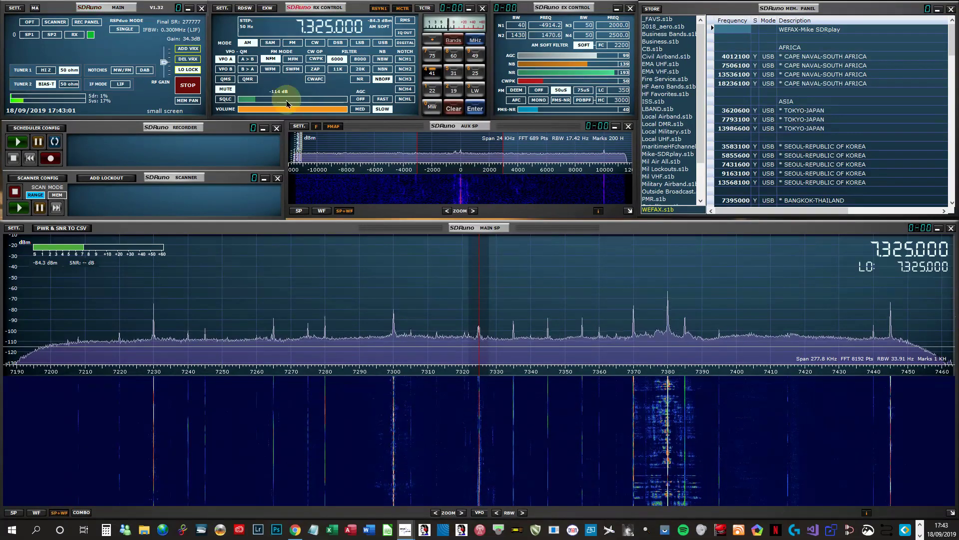
left_click(455, 76)
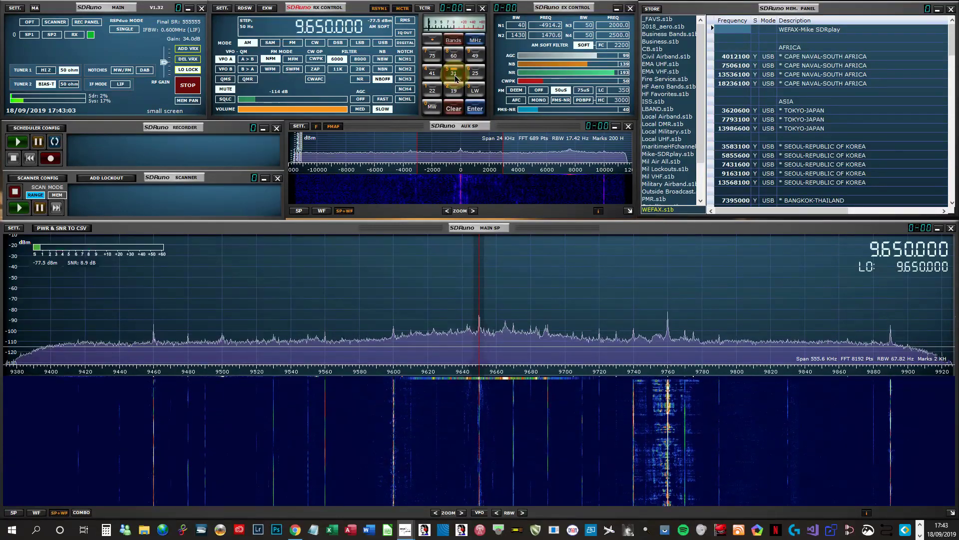
left_click(74, 69)
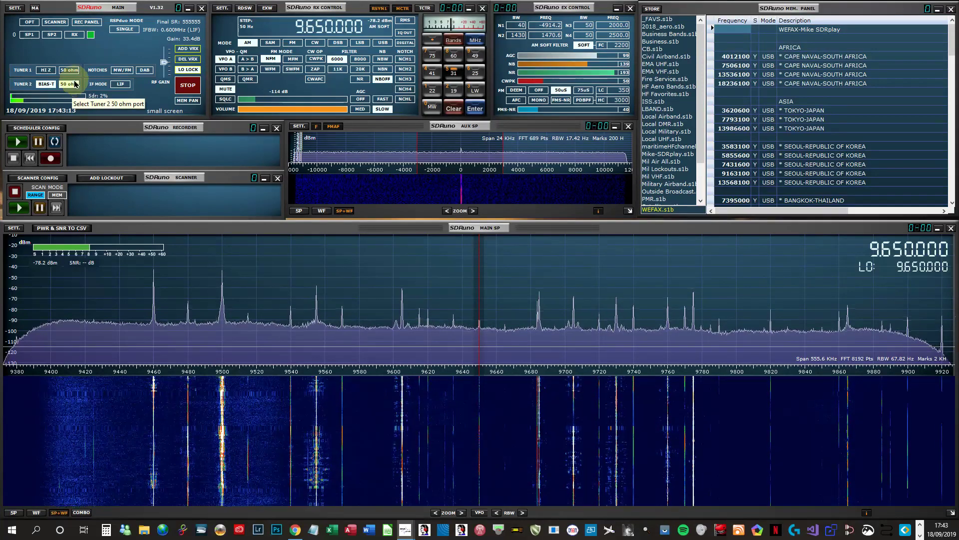
Step: Tune to the 25 m band and alternate repeatedly between the Tuner 1 and Tuner 2 50 ohm ports to compare reception
left_click(476, 73)
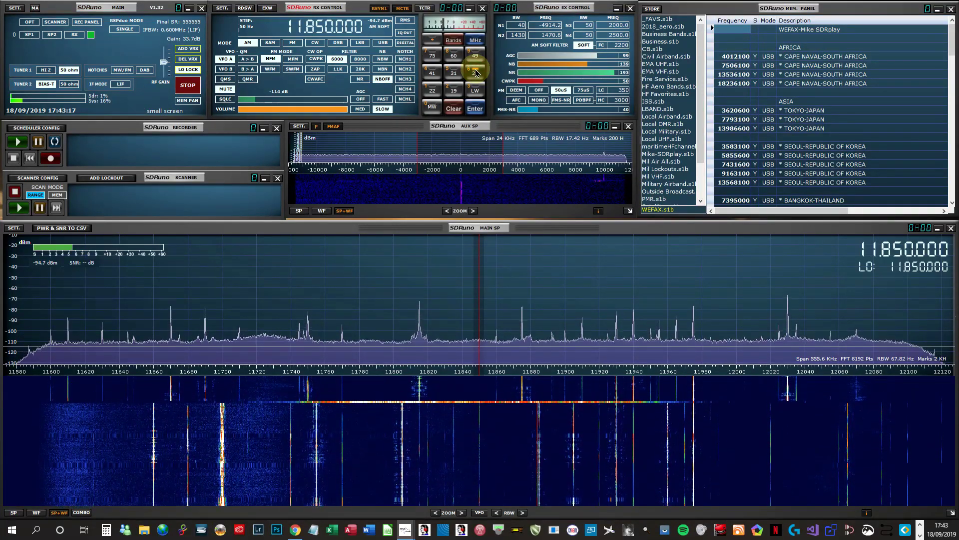
left_click(68, 84)
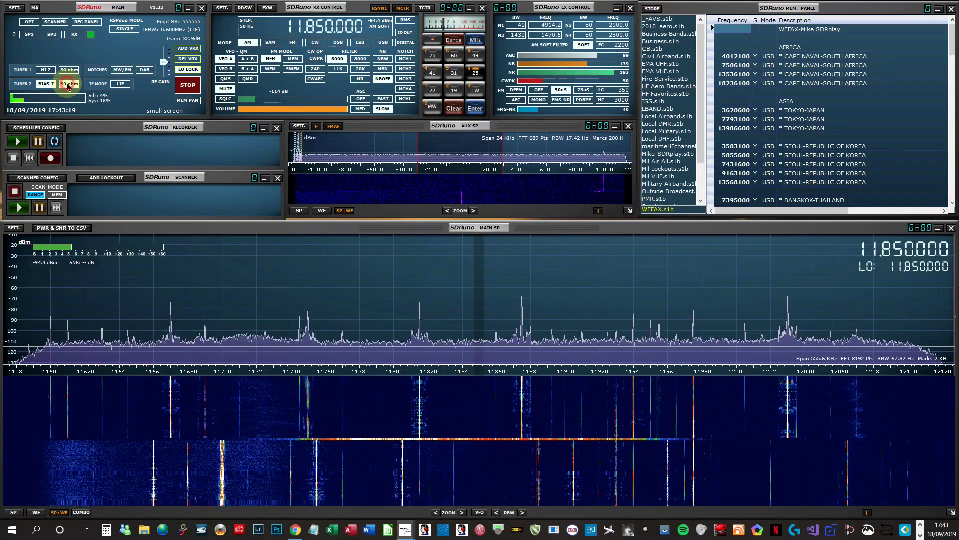
left_click(70, 70)
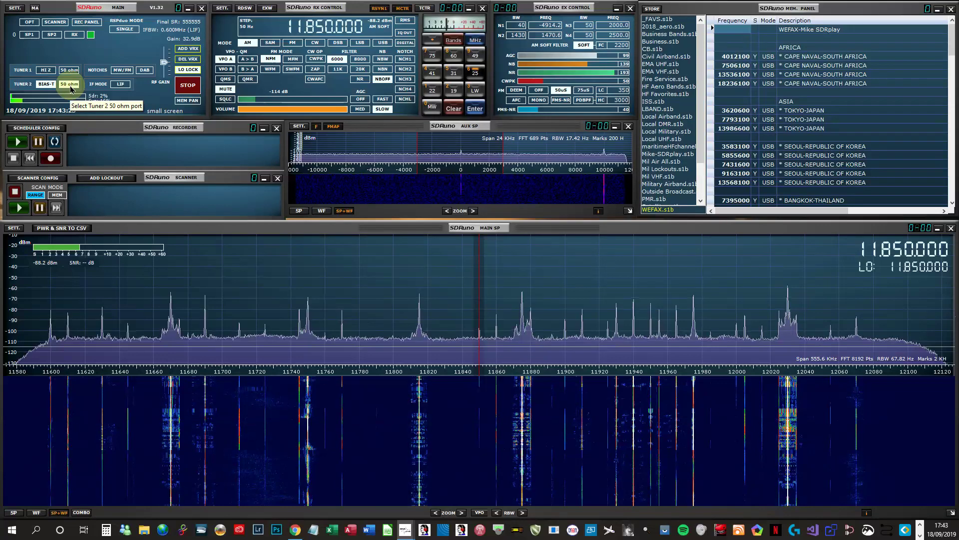
left_click(72, 71)
left_click(73, 71)
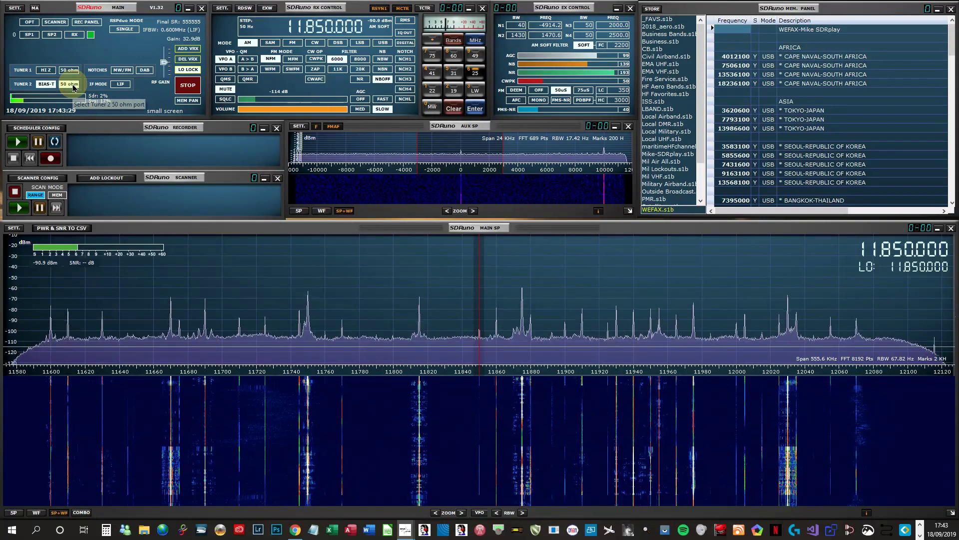
left_click(73, 71)
left_click(73, 85)
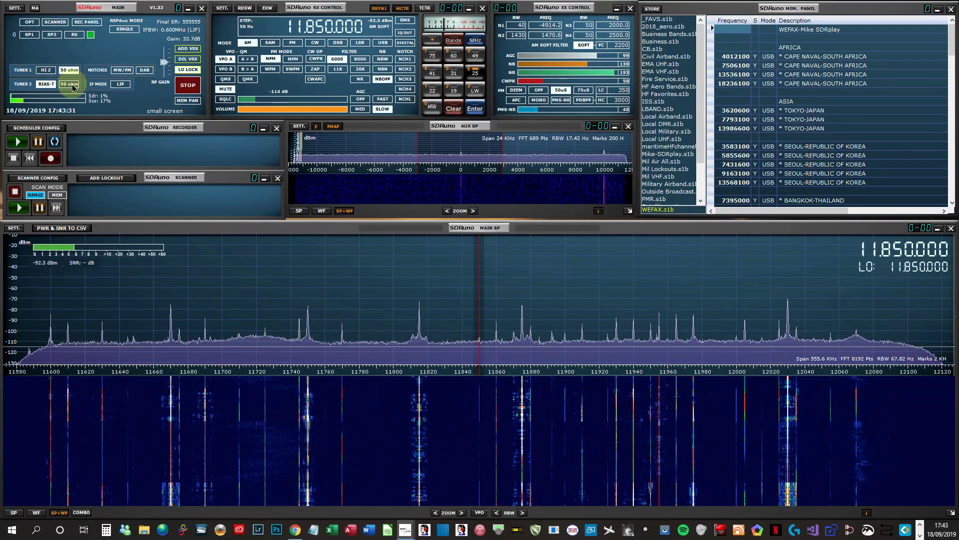
left_click(70, 70)
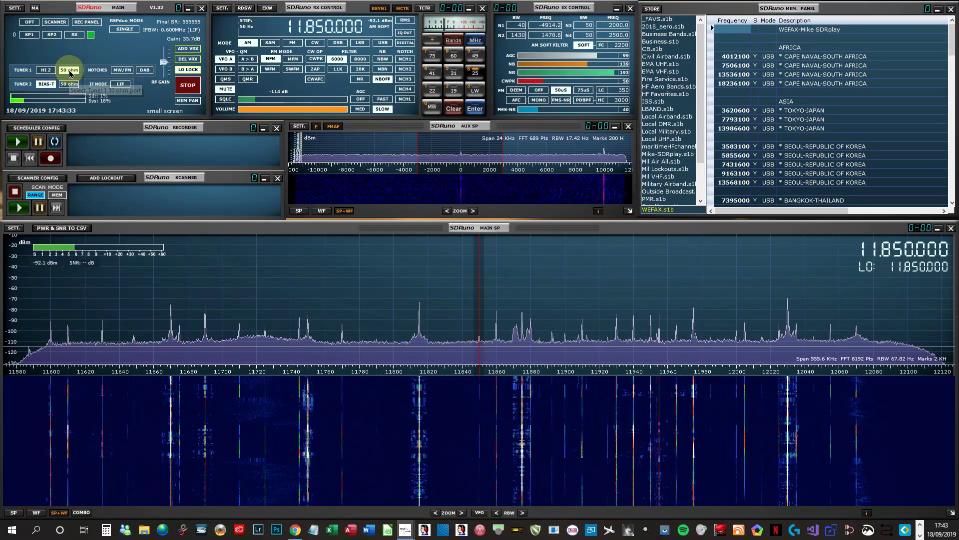
Step: View the 22 m band, tune to the 19 m band, and compare both tuners' 50 ohm ports there
left_click(432, 92)
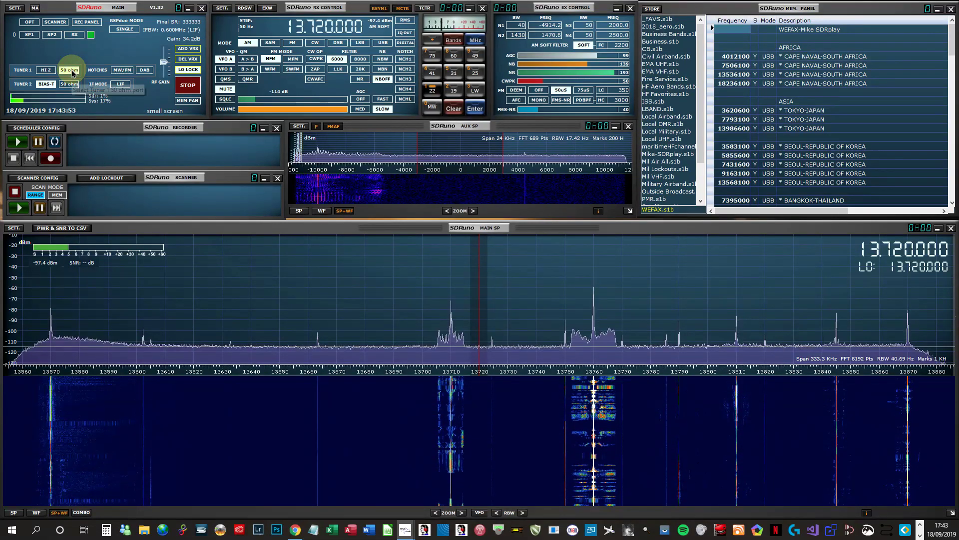
left_click(451, 92)
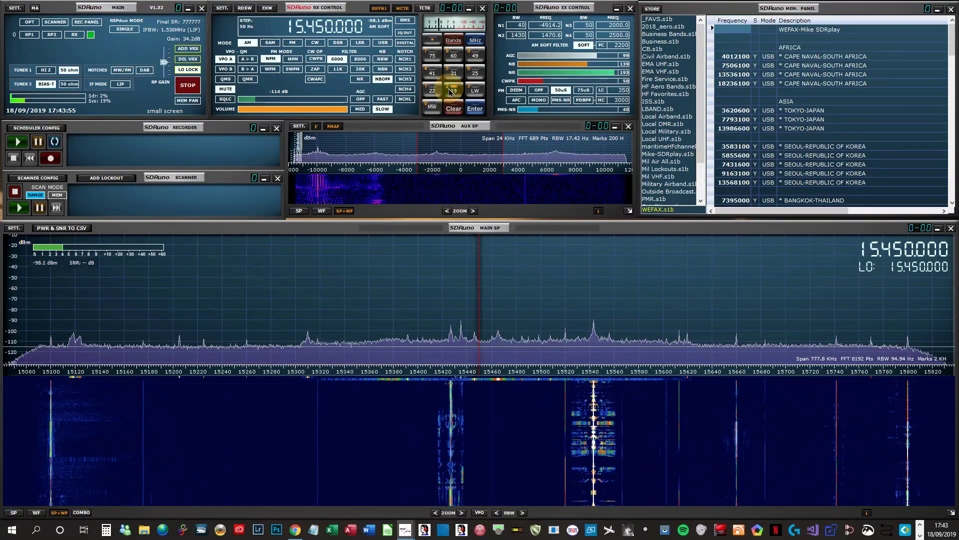
left_click(69, 71)
left_click(71, 85)
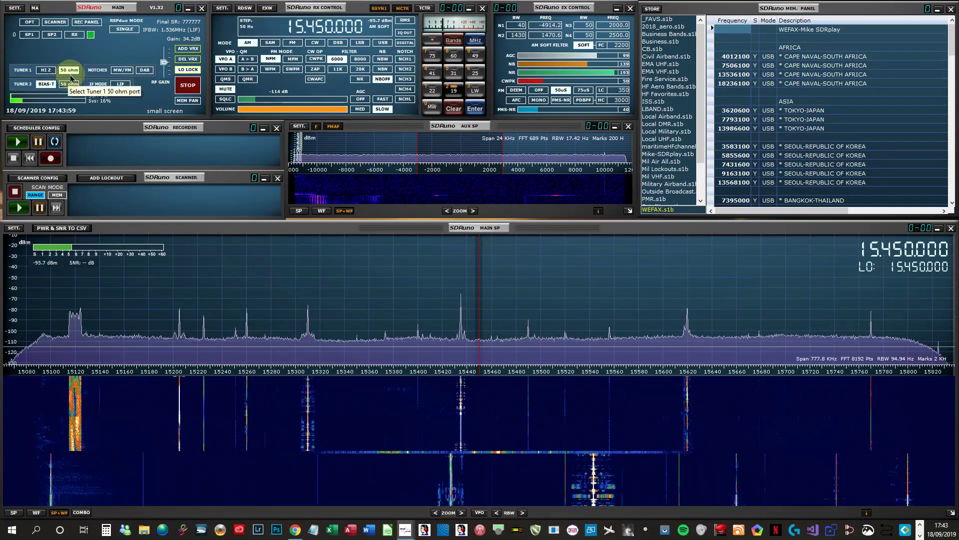
left_click(69, 72)
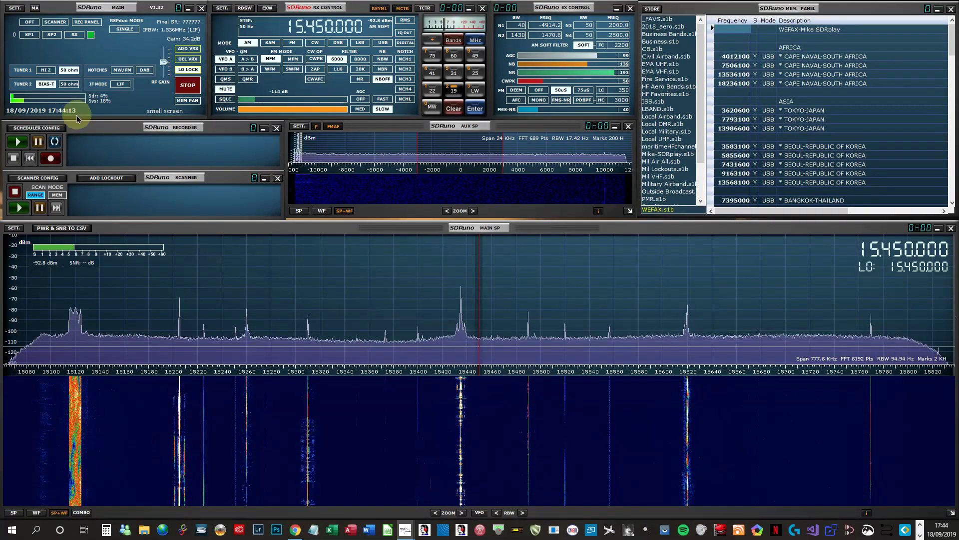
Step: Tune to the LW band and compare reception with the Tuner 2 50 ohm port
left_click(476, 92)
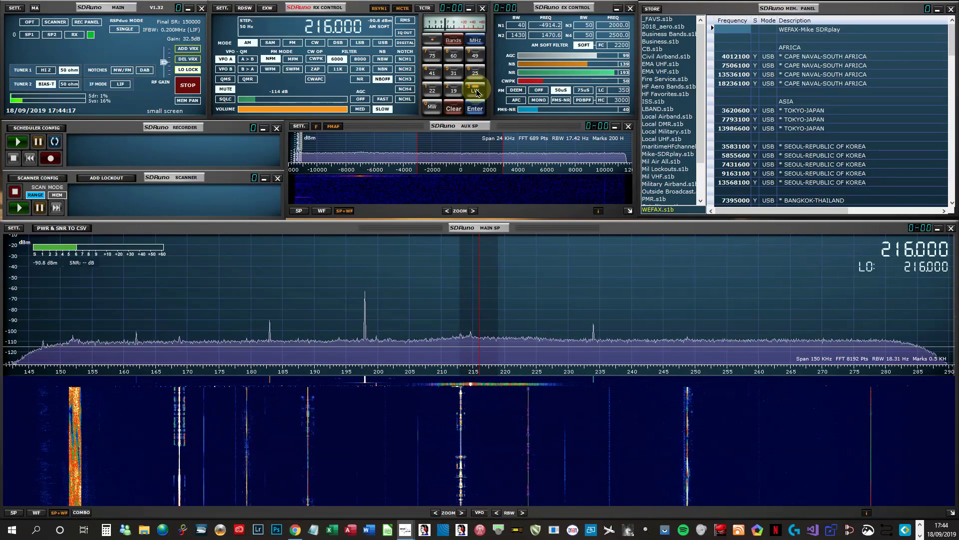
left_click(70, 84)
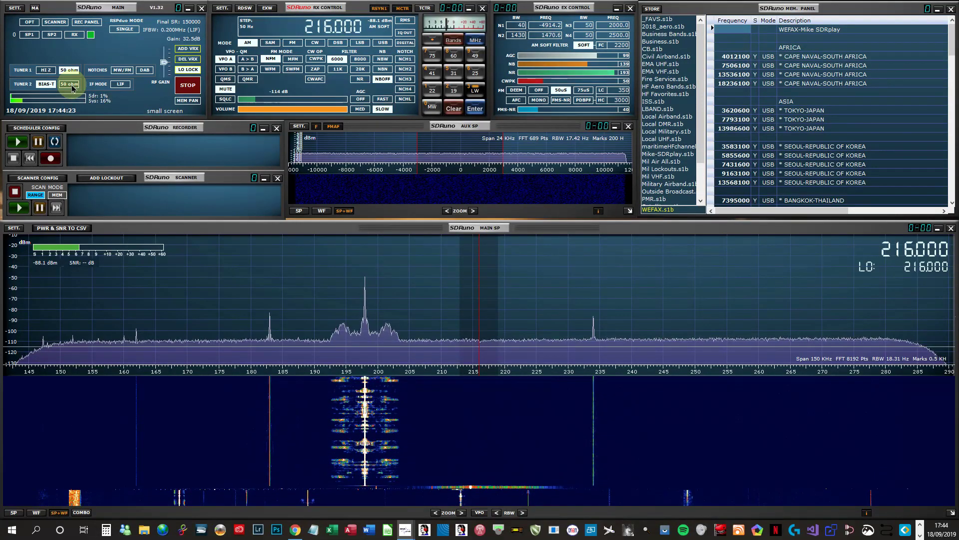